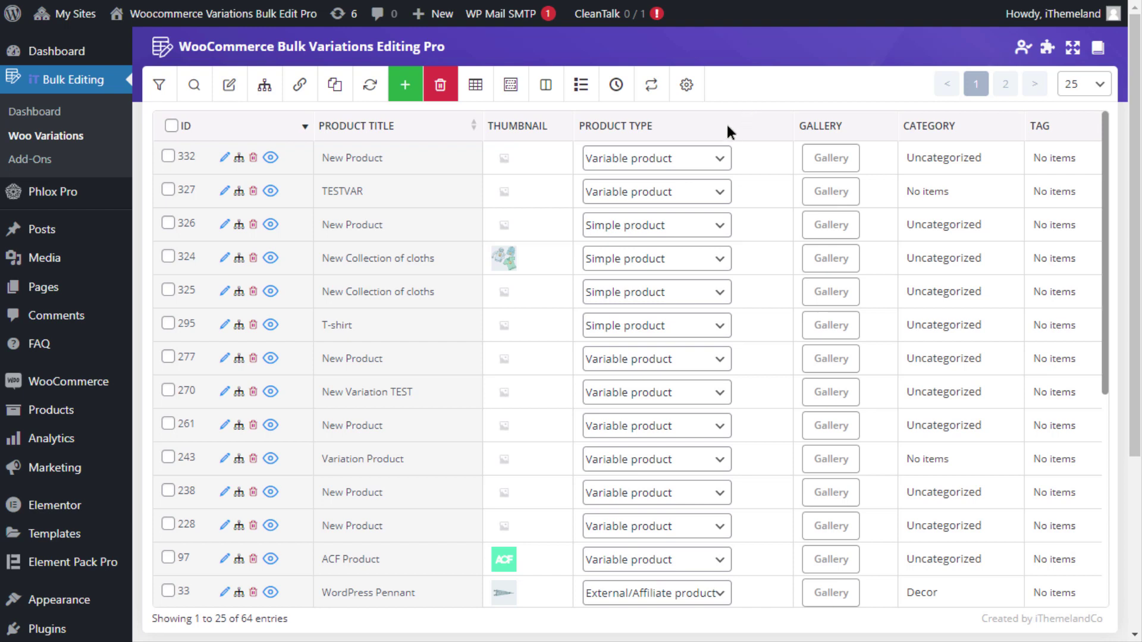
# - Filter the product list to category Clothing and Product Size Large, returning 4 products
pyautogui.click(161, 85)
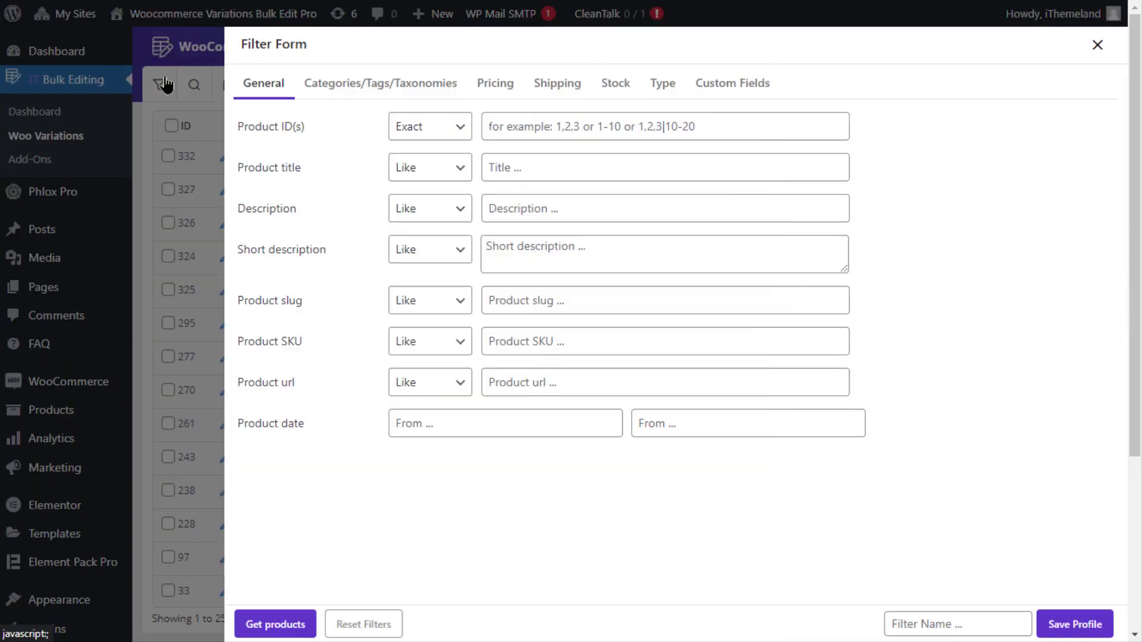
pyautogui.click(375, 86)
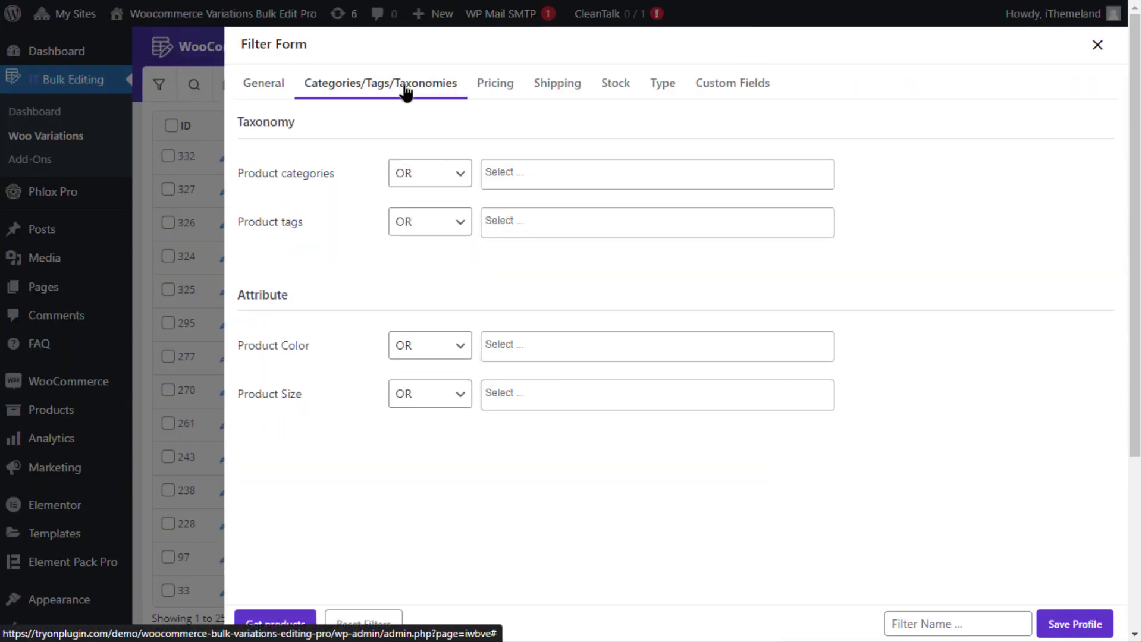
pyautogui.click(590, 177)
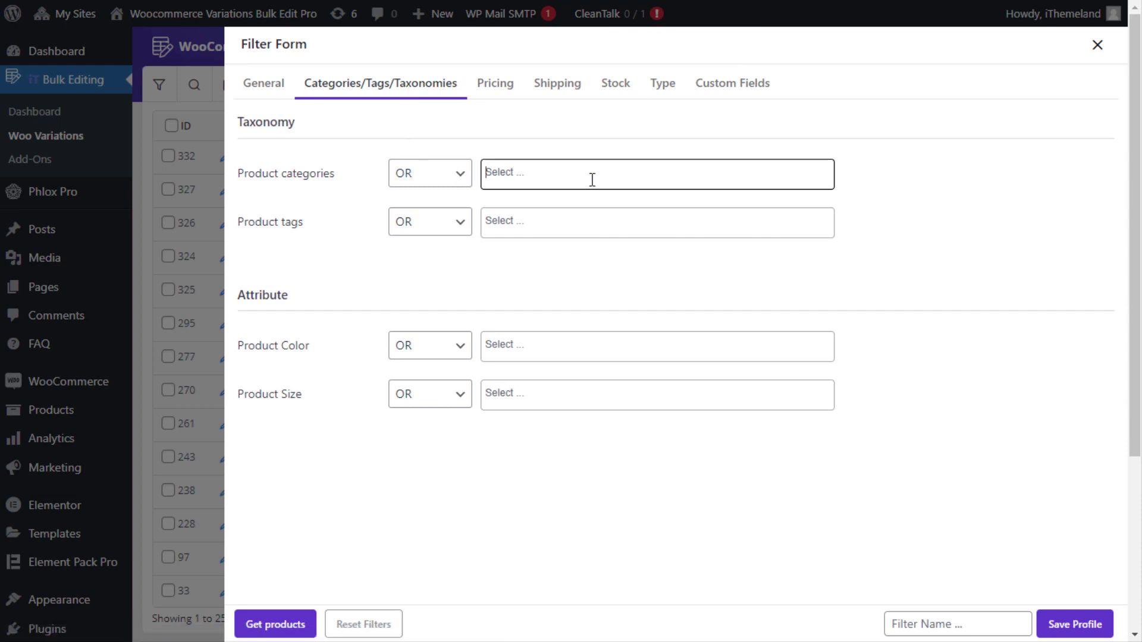
pyautogui.click(568, 275)
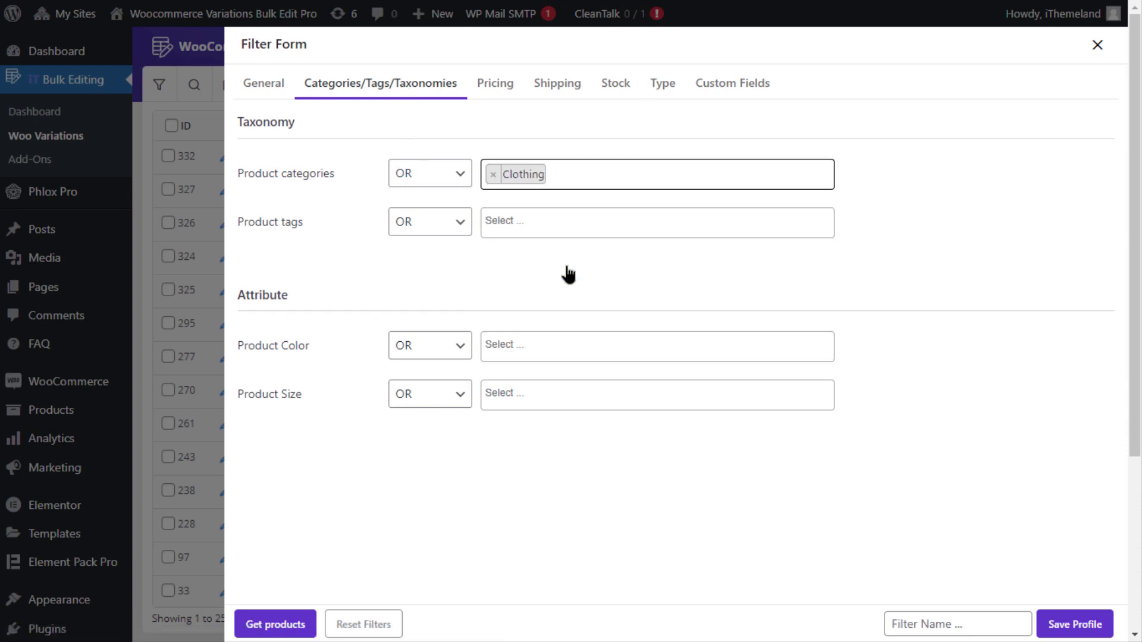
pyautogui.click(536, 403)
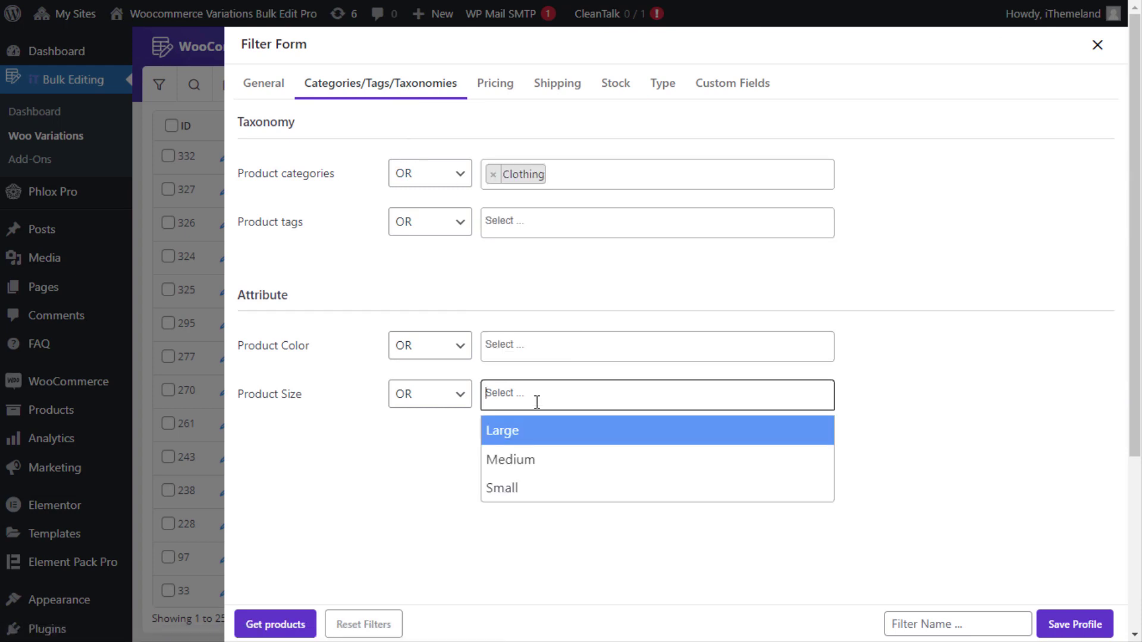
pyautogui.click(526, 433)
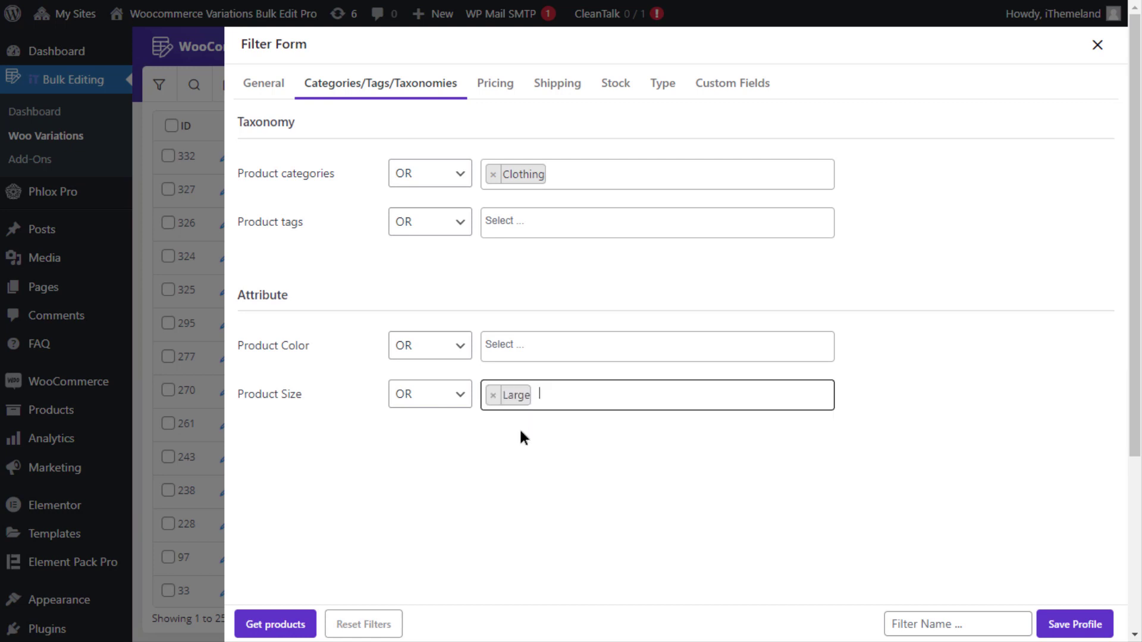
pyautogui.click(278, 626)
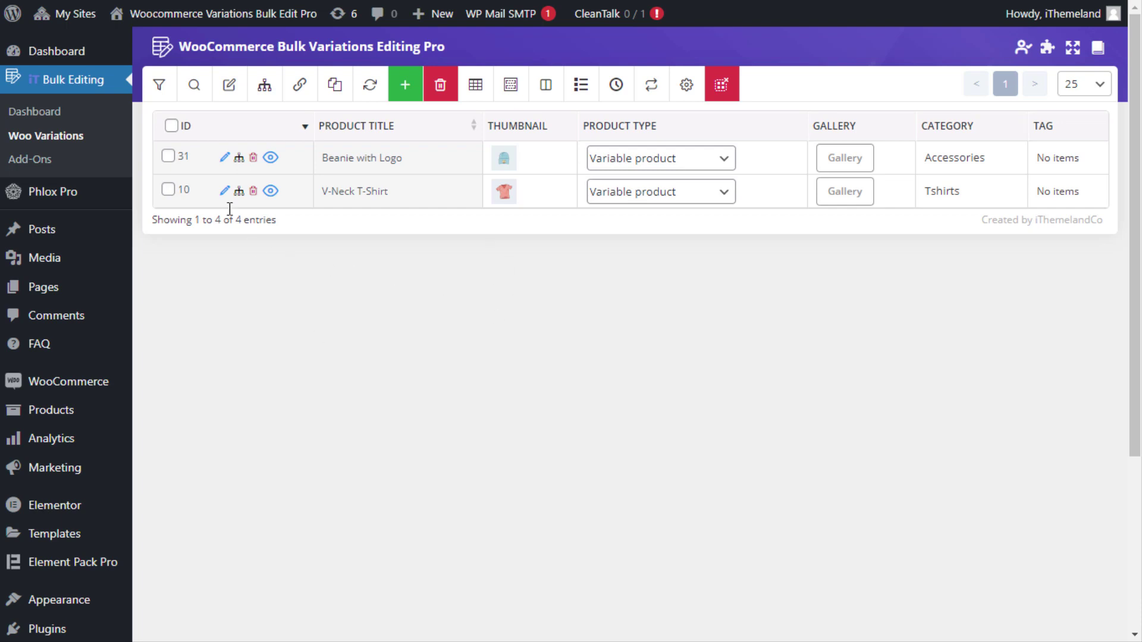
# - Select Beanie with Logo and V-Neck T-Shirt and open Manage Variations for them
pyautogui.click(169, 189)
pyautogui.click(169, 157)
pyautogui.moveTo(273, 92)
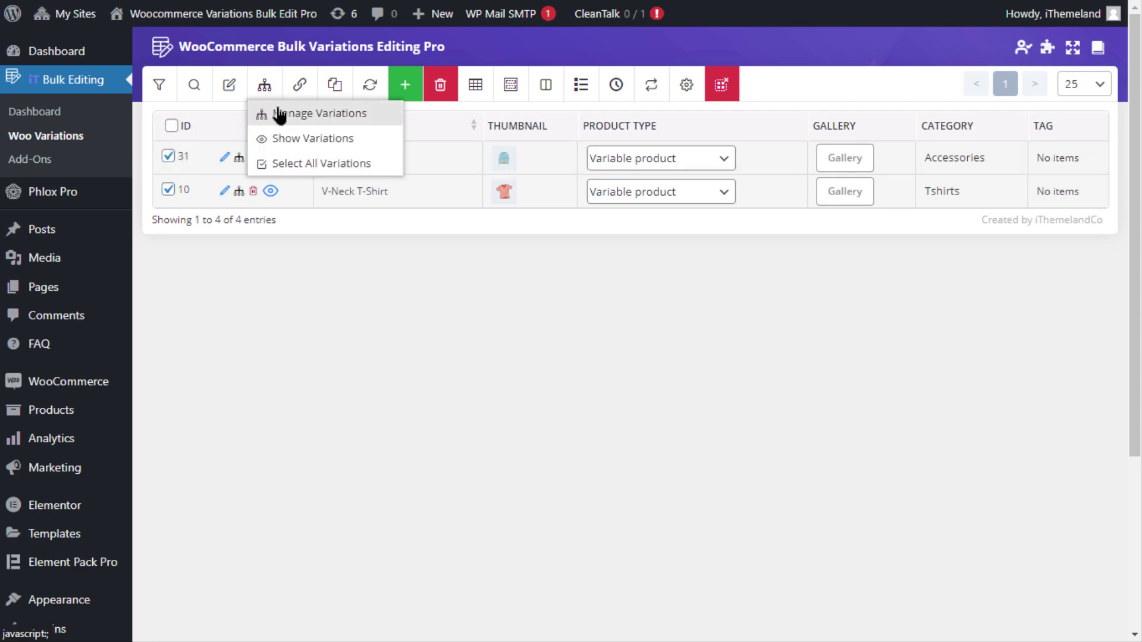
pyautogui.click(277, 113)
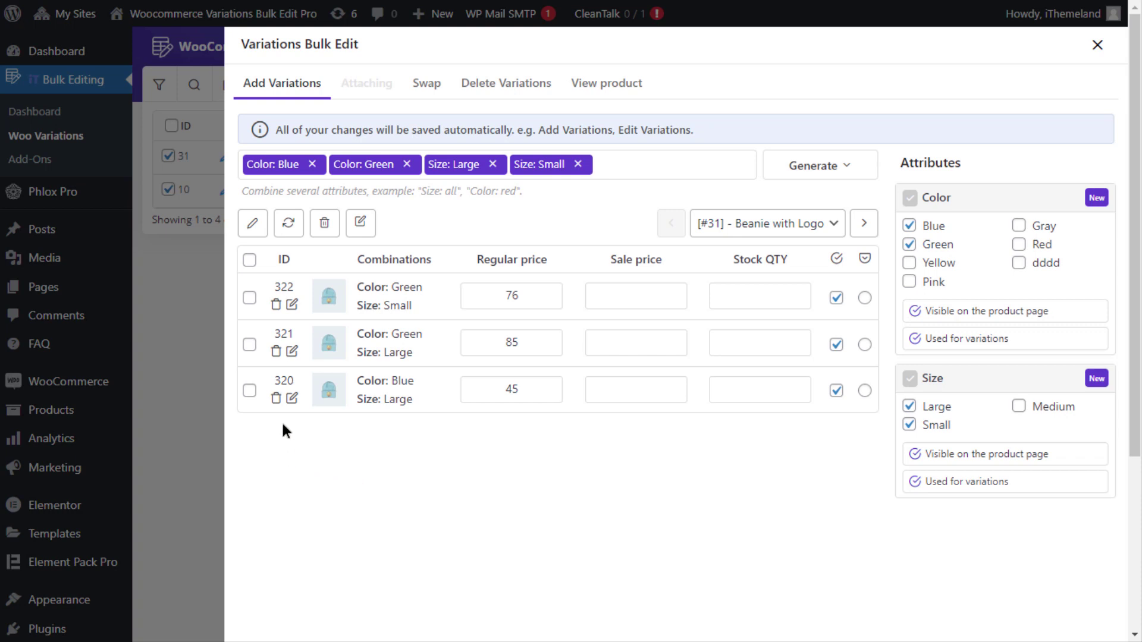
# - In the bulk edit Shipping settings, set weight to increase by 15
pyautogui.click(292, 353)
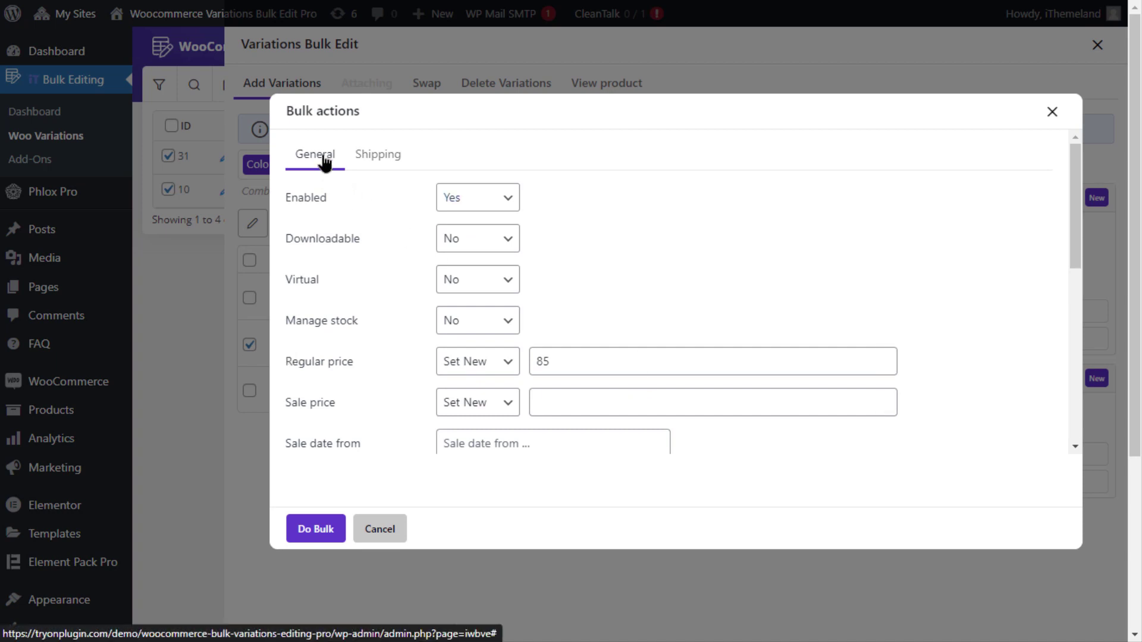
pyautogui.click(402, 163)
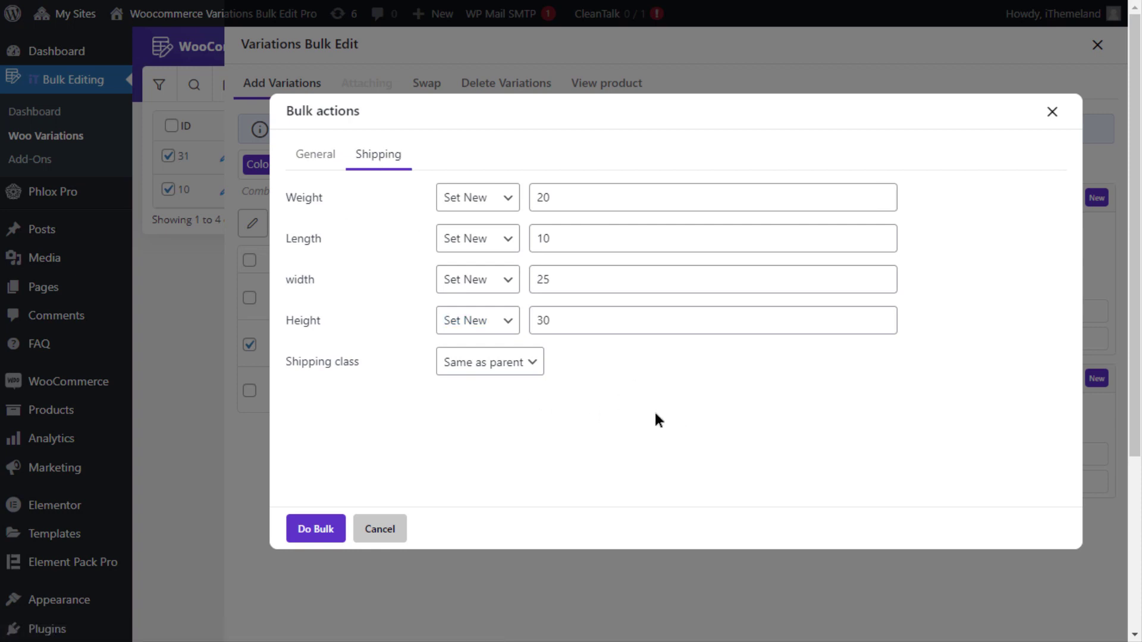
pyautogui.click(473, 199)
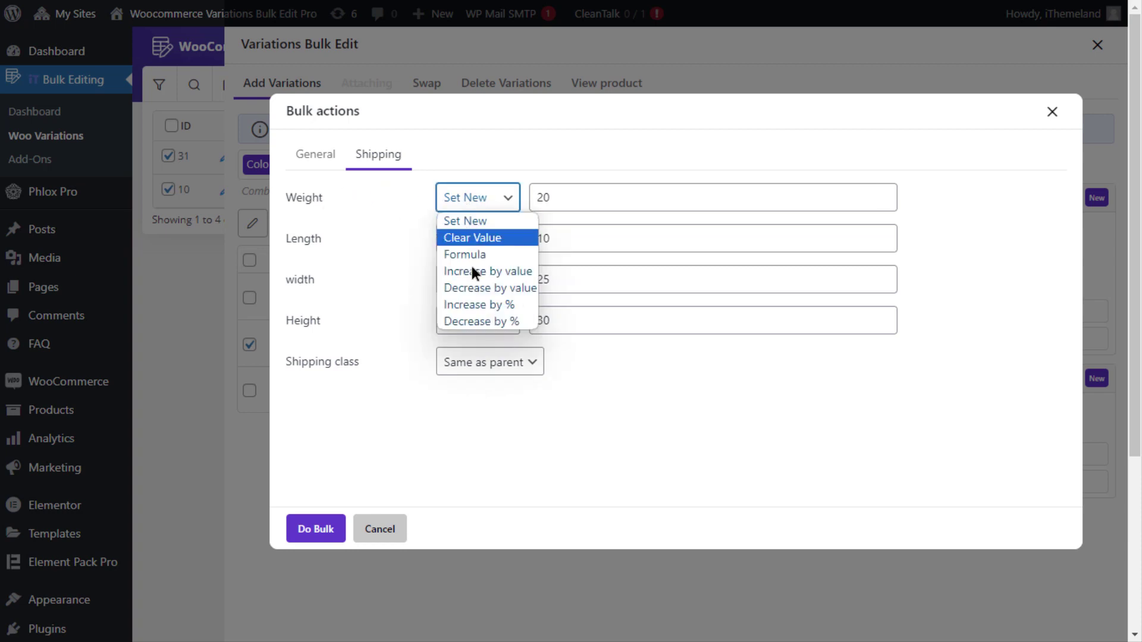
pyautogui.click(468, 274)
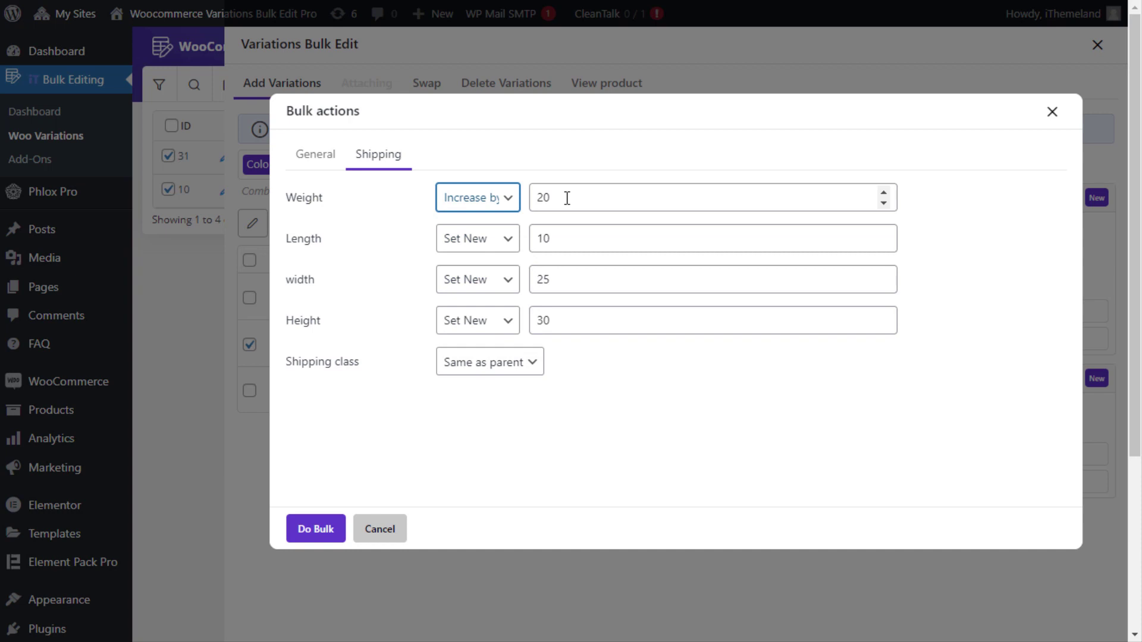
pyautogui.moveTo(567, 198); pyautogui.dragTo(527, 200)
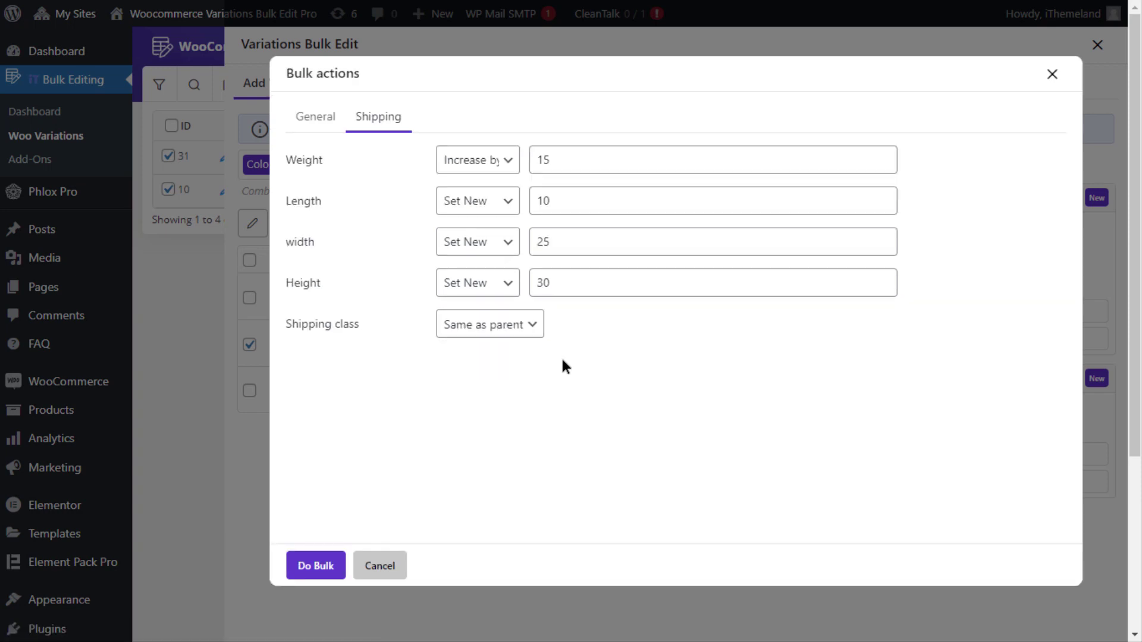
# - Set width to a fixed 20 and apply the shipping edit to the Green/Large variation
pyautogui.click(476, 249)
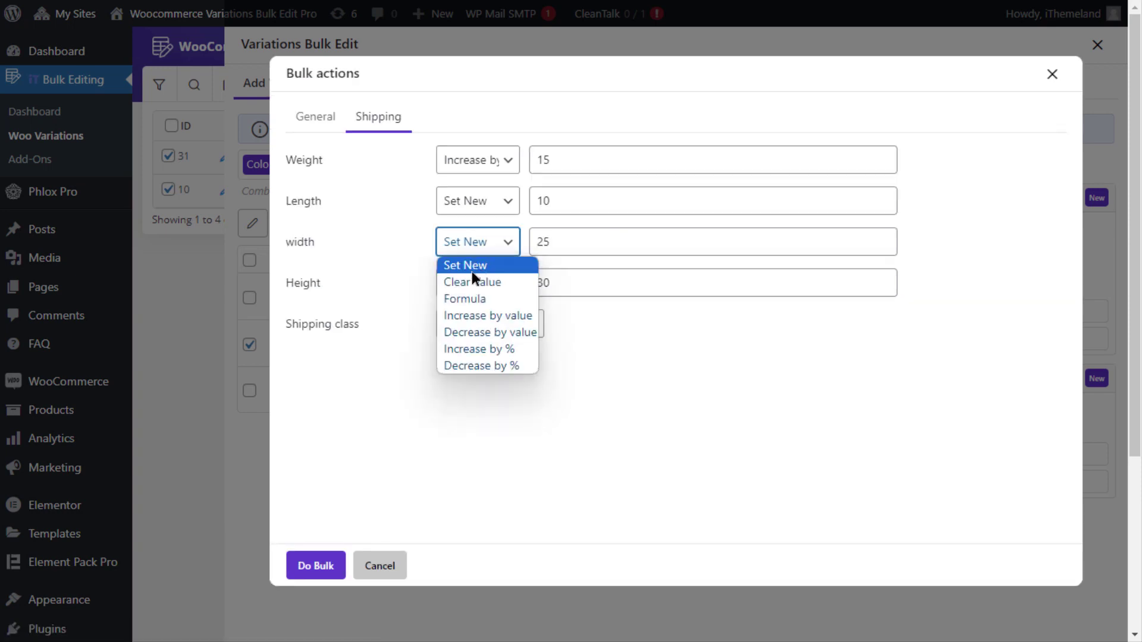
pyautogui.click(474, 263)
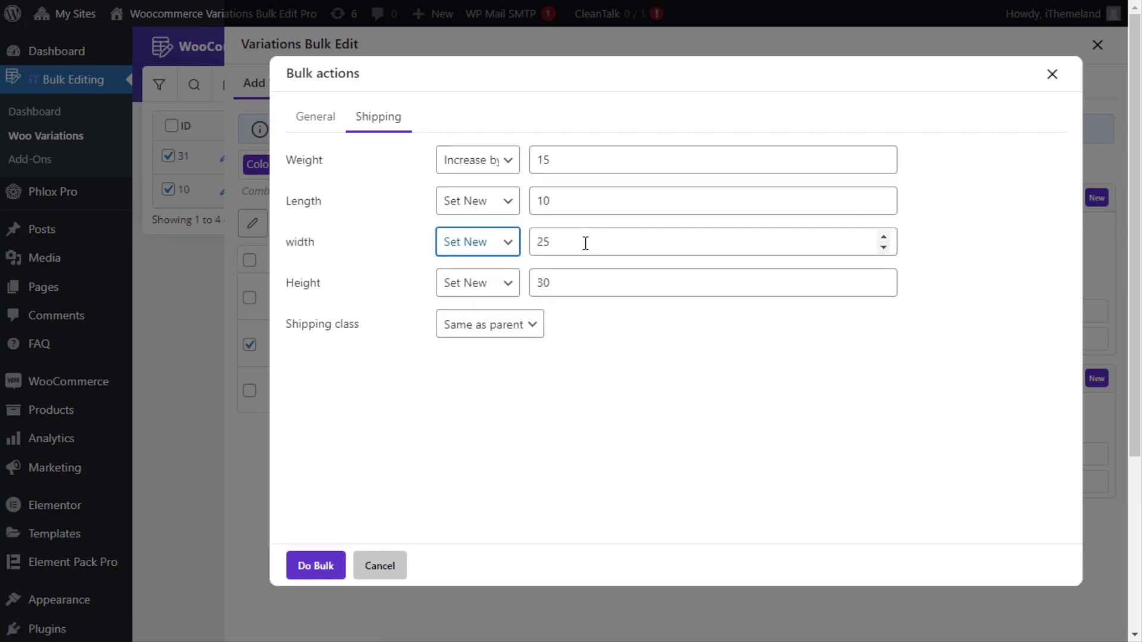
pyautogui.click(585, 243)
pyautogui.doubleClick(585, 243)
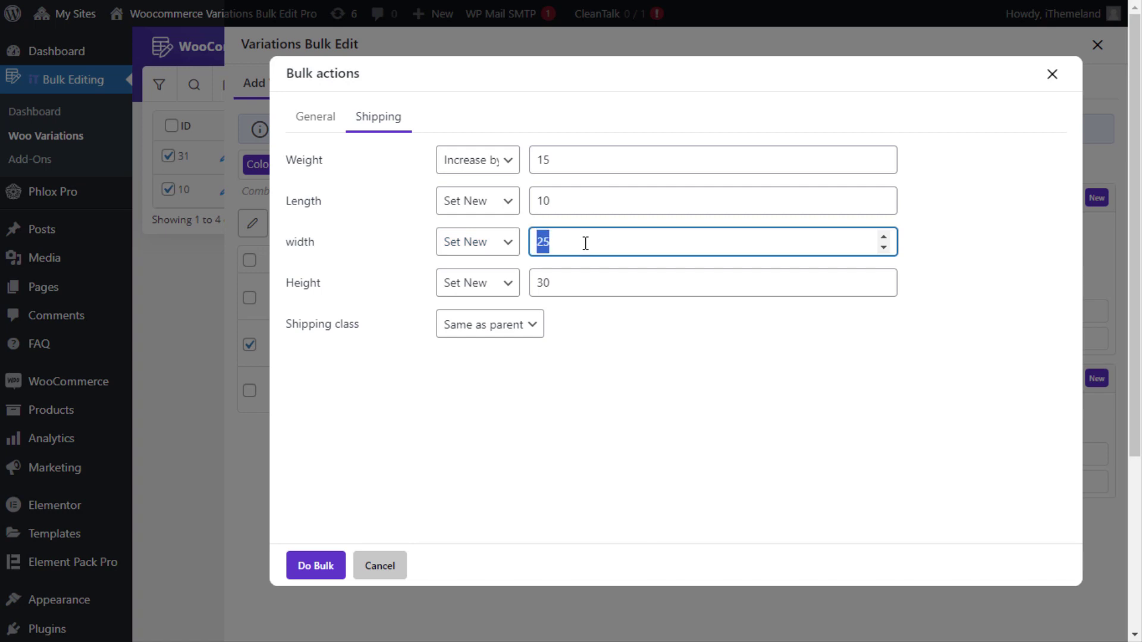
pyautogui.write('20')
pyautogui.click(319, 566)
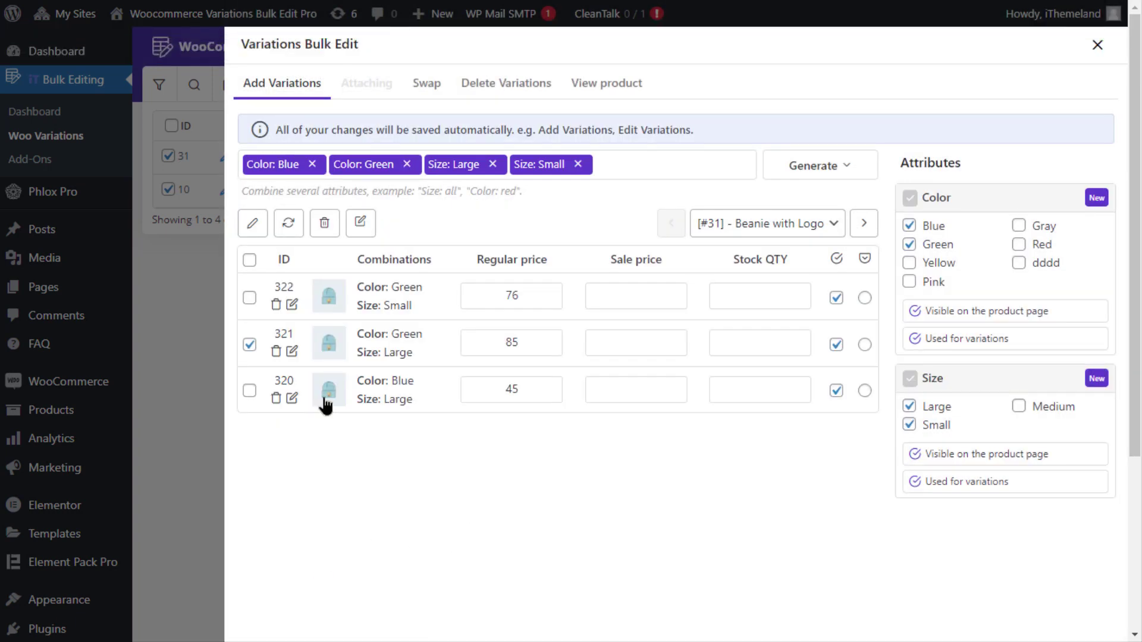
pyautogui.click(293, 353)
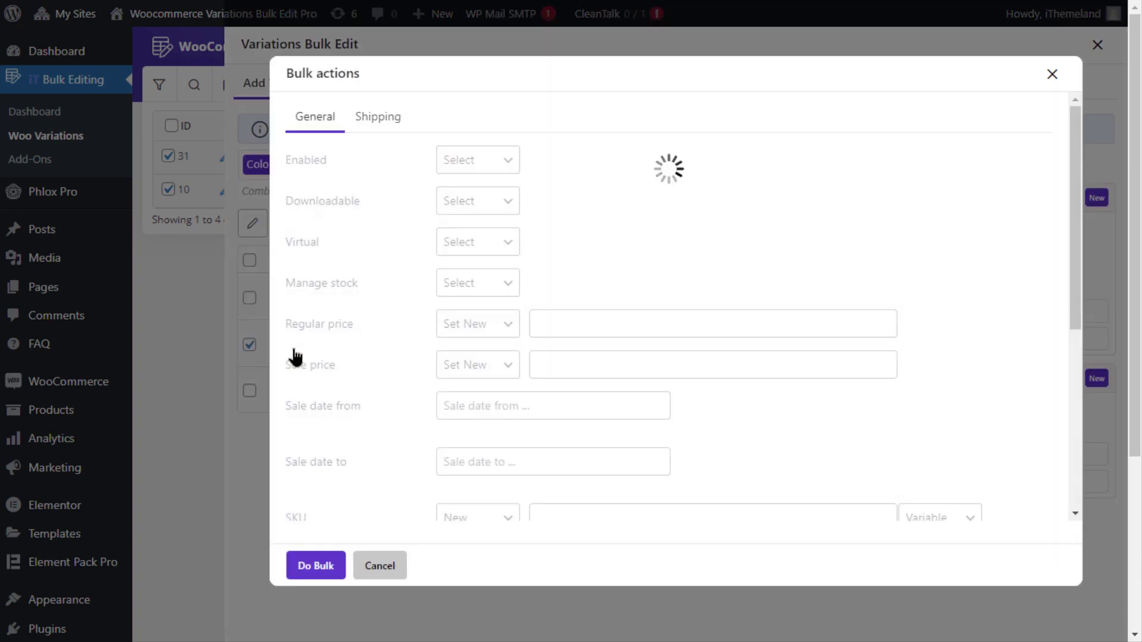
pyautogui.click(381, 117)
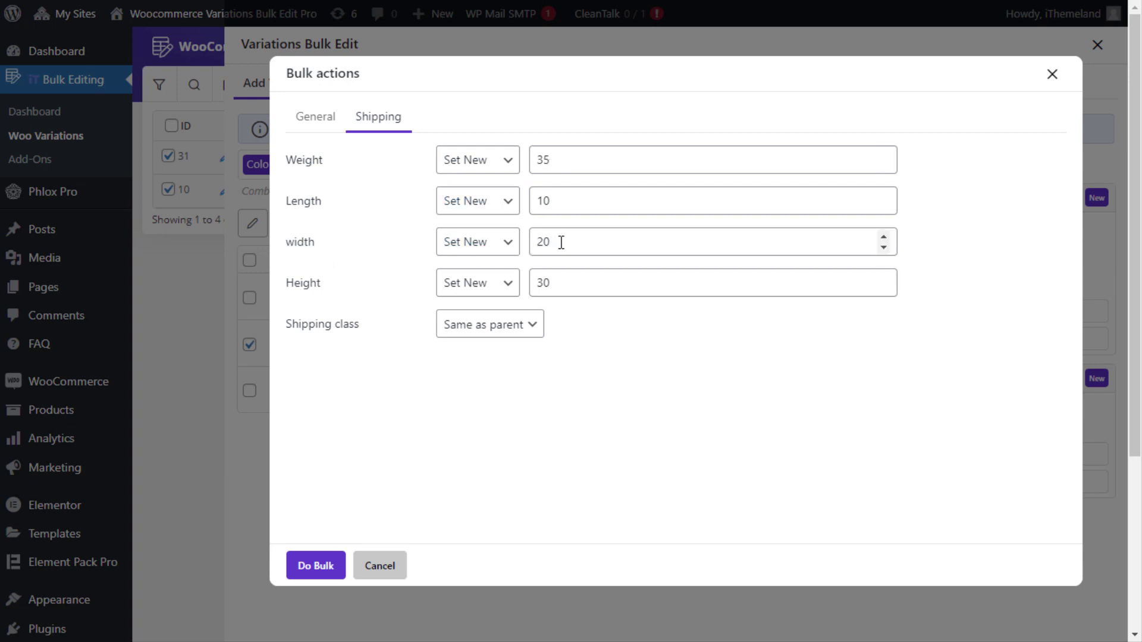
pyautogui.click(385, 568)
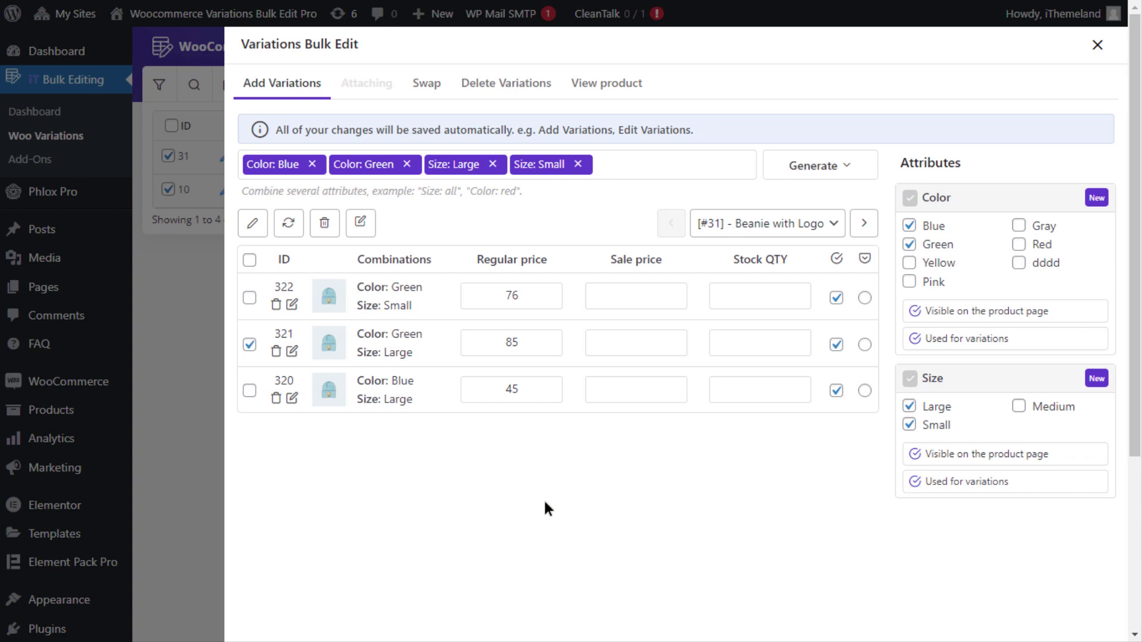
# - Check variations 320 and 322 and limit the bulk edit to selected variations
pyautogui.click(250, 392)
pyautogui.click(249, 297)
pyautogui.click(253, 224)
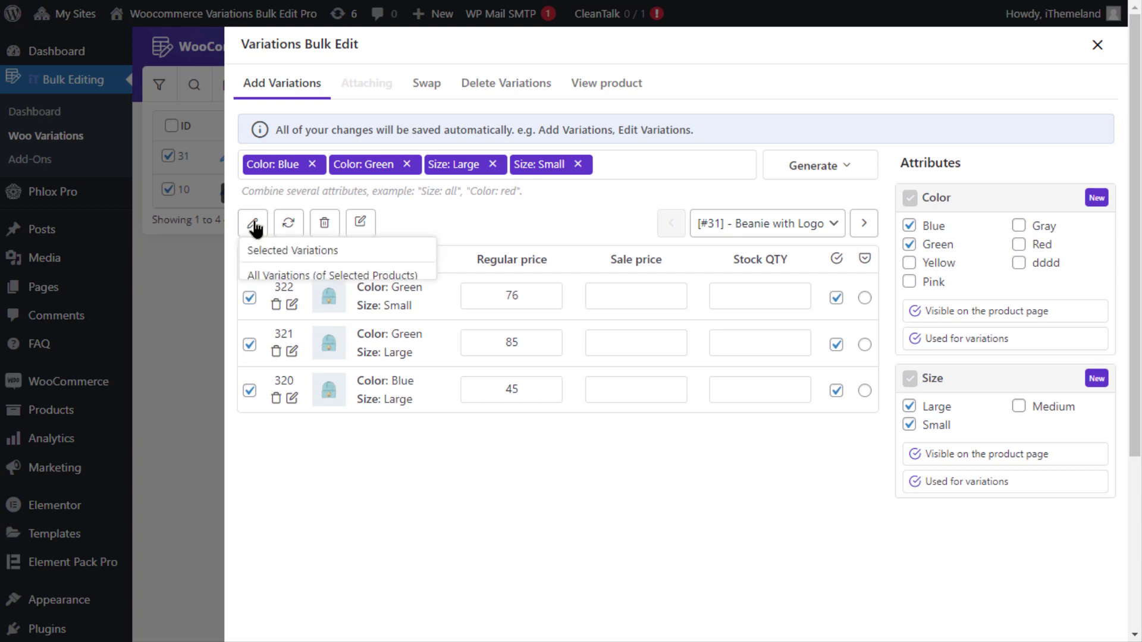
pyautogui.click(293, 255)
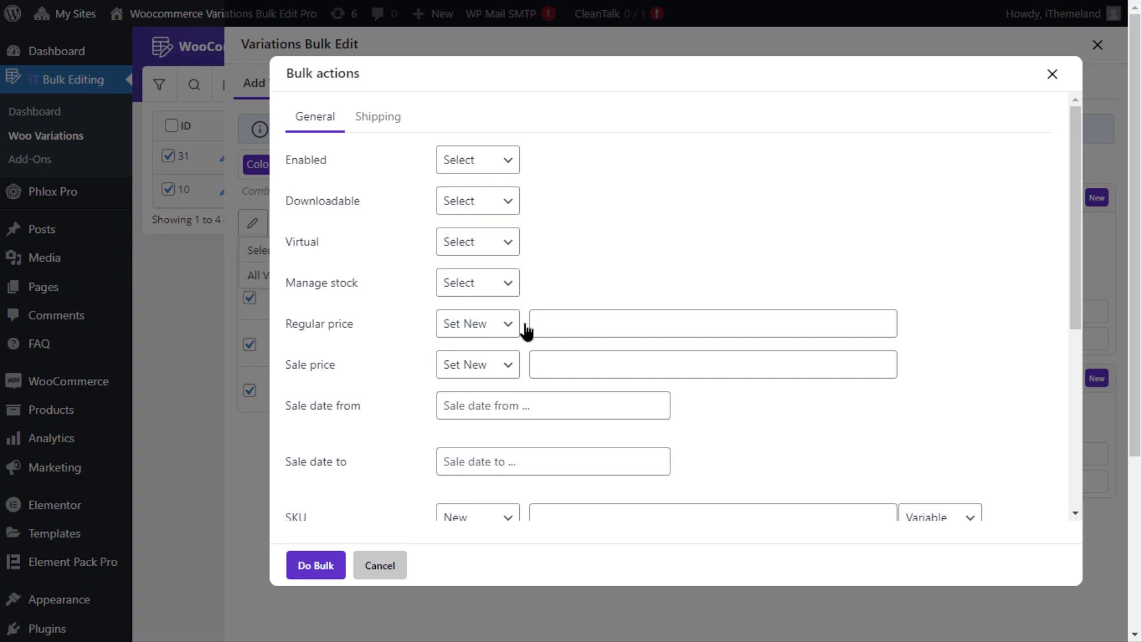
# - Set Shipping length to increase by 50 and apply it to all three variations
pyautogui.click(388, 118)
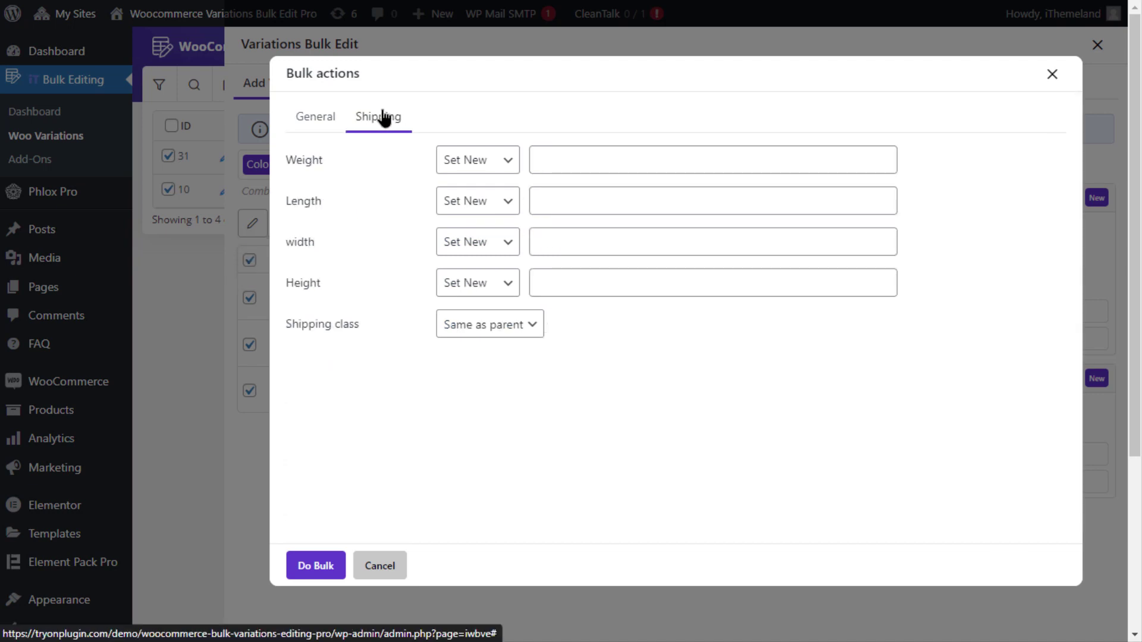
pyautogui.click(476, 202)
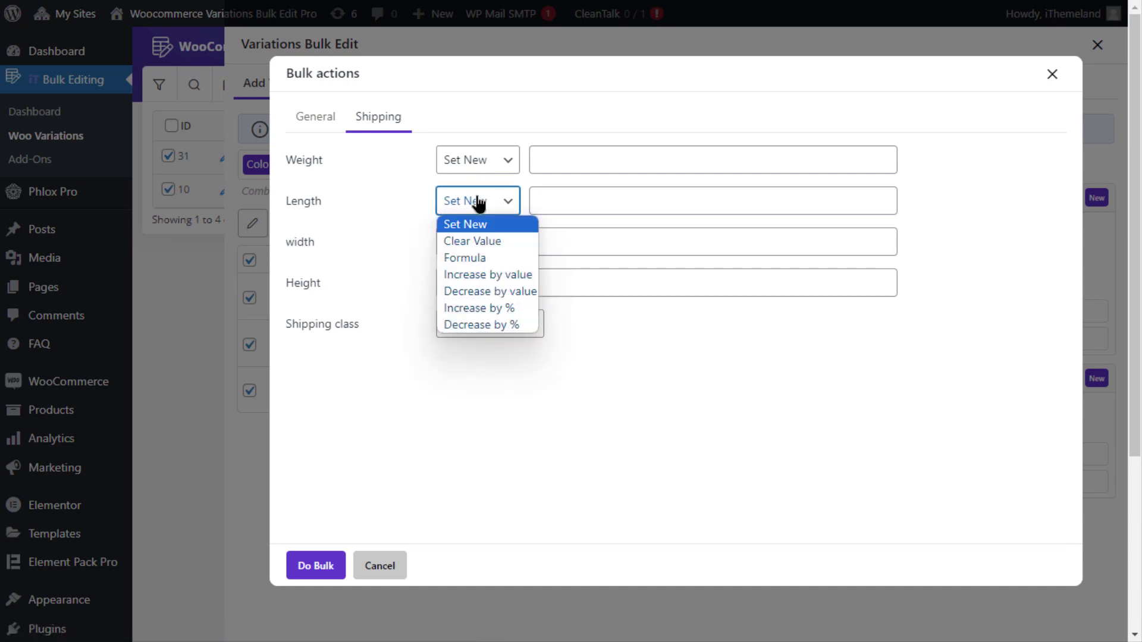
pyautogui.click(489, 273)
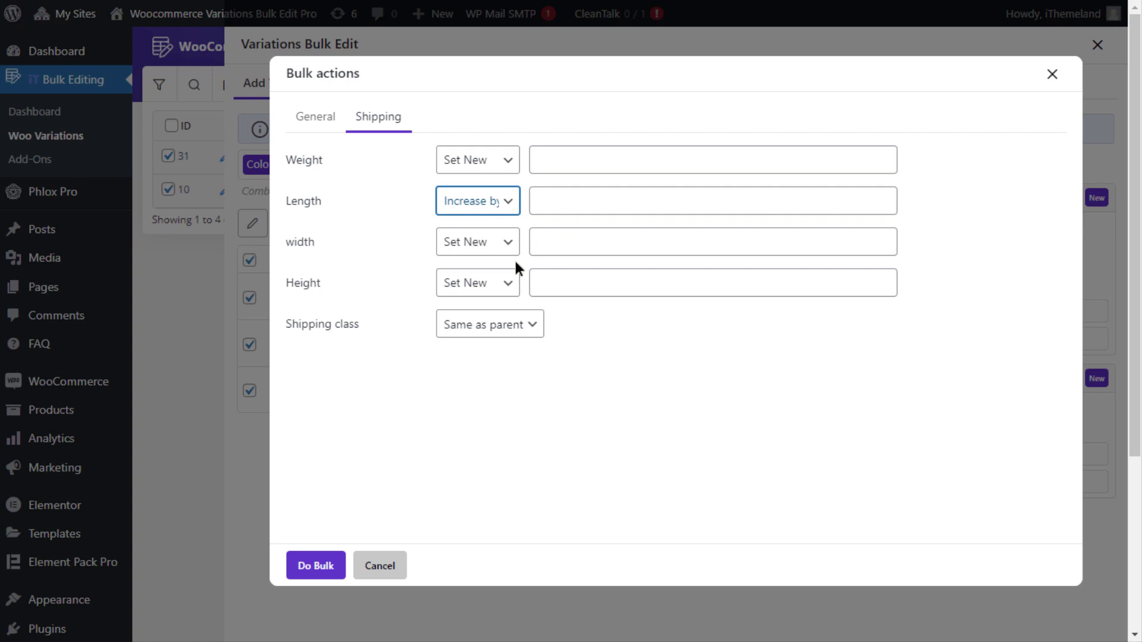
pyautogui.click(587, 199)
pyautogui.write('50')
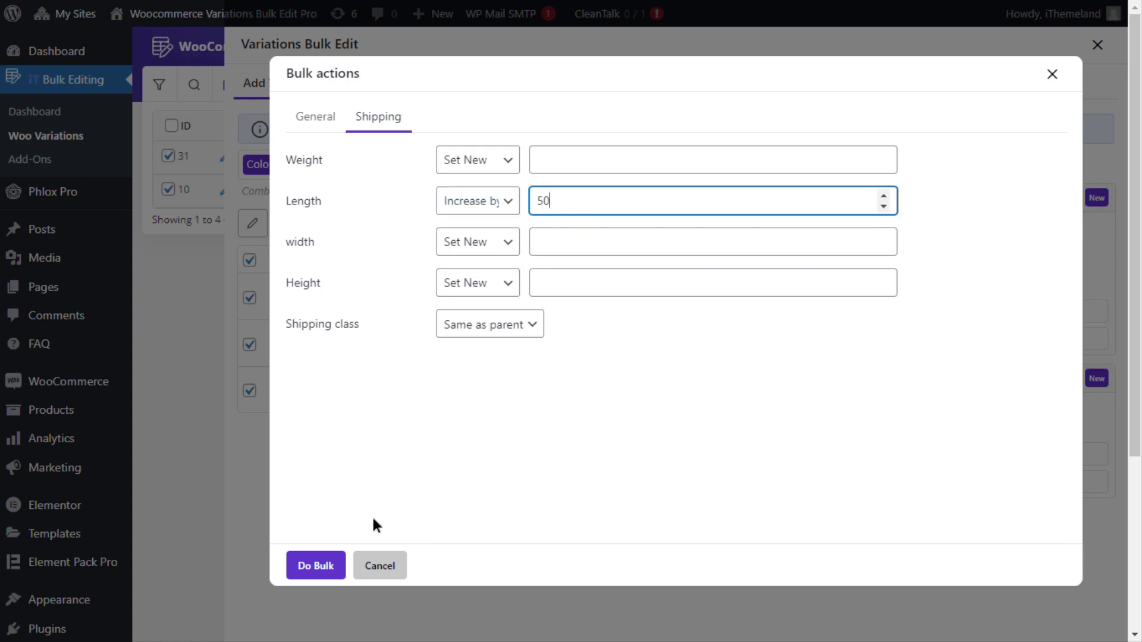
pyautogui.click(309, 566)
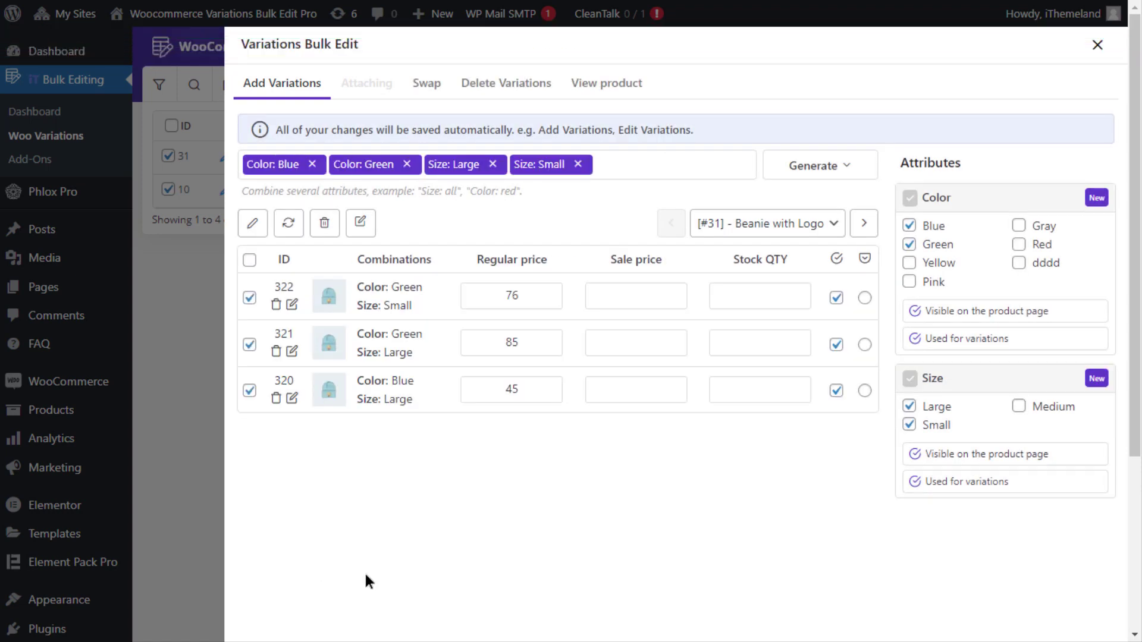
pyautogui.click(292, 353)
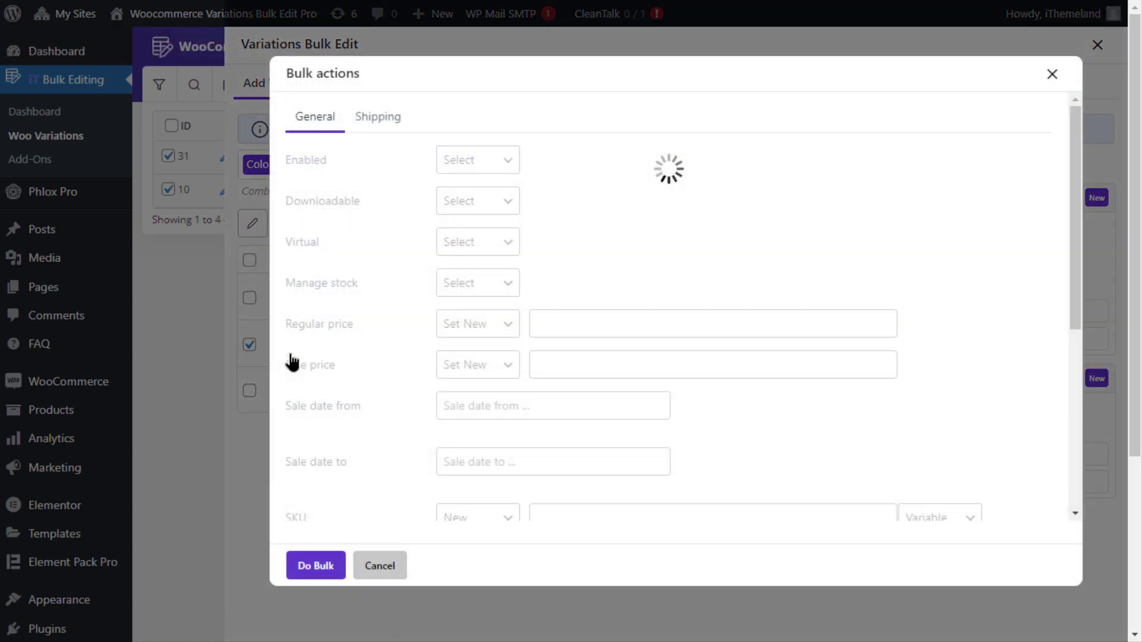
pyautogui.click(394, 128)
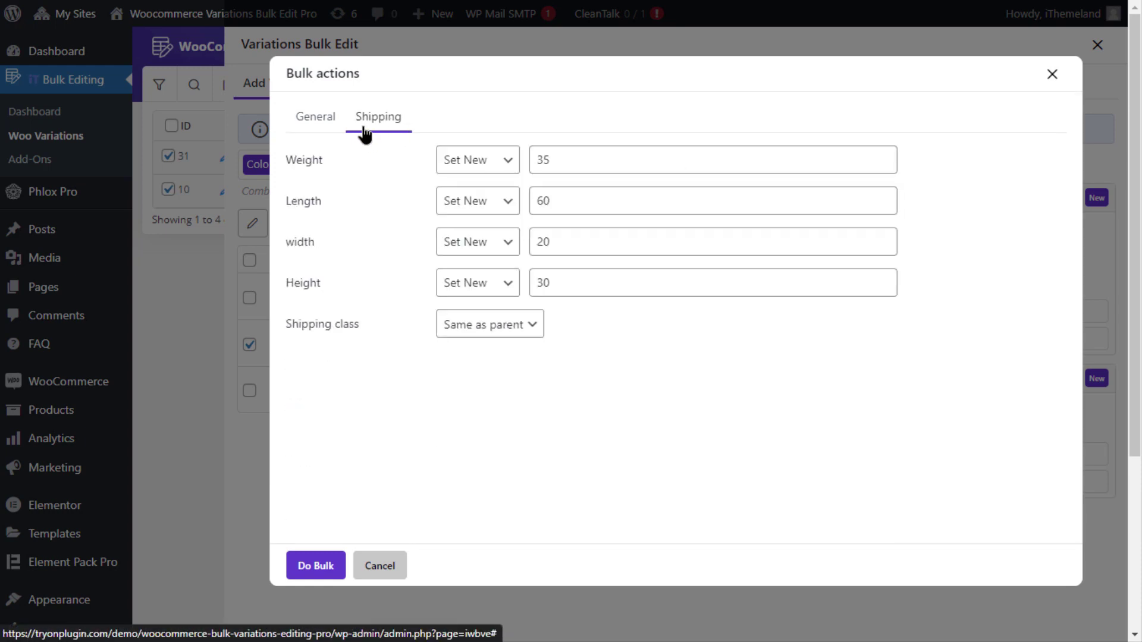
pyautogui.moveTo(554, 200); pyautogui.dragTo(454, 214)
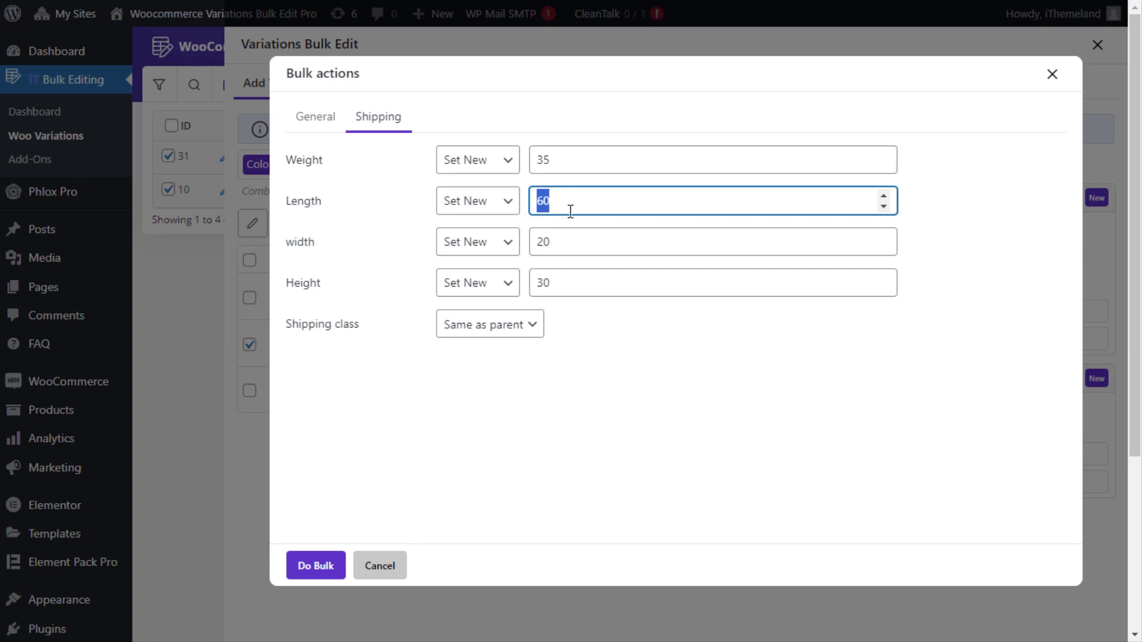
pyautogui.click(393, 571)
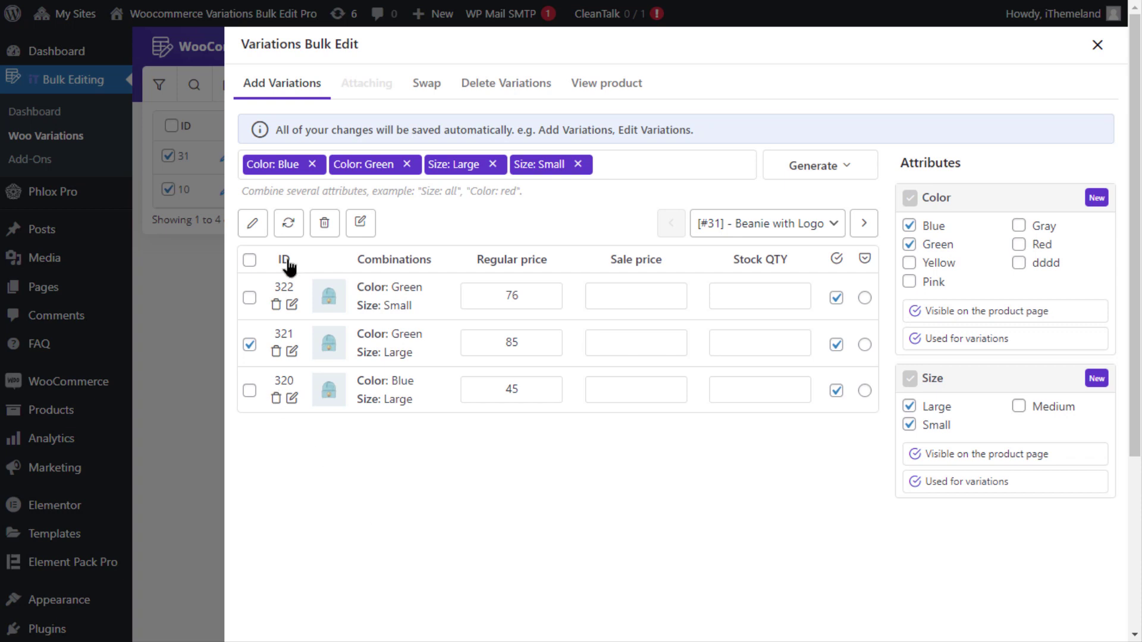
# - Open the pencil button's scope dropdown above Beanie with Logo's variations table
pyautogui.click(253, 226)
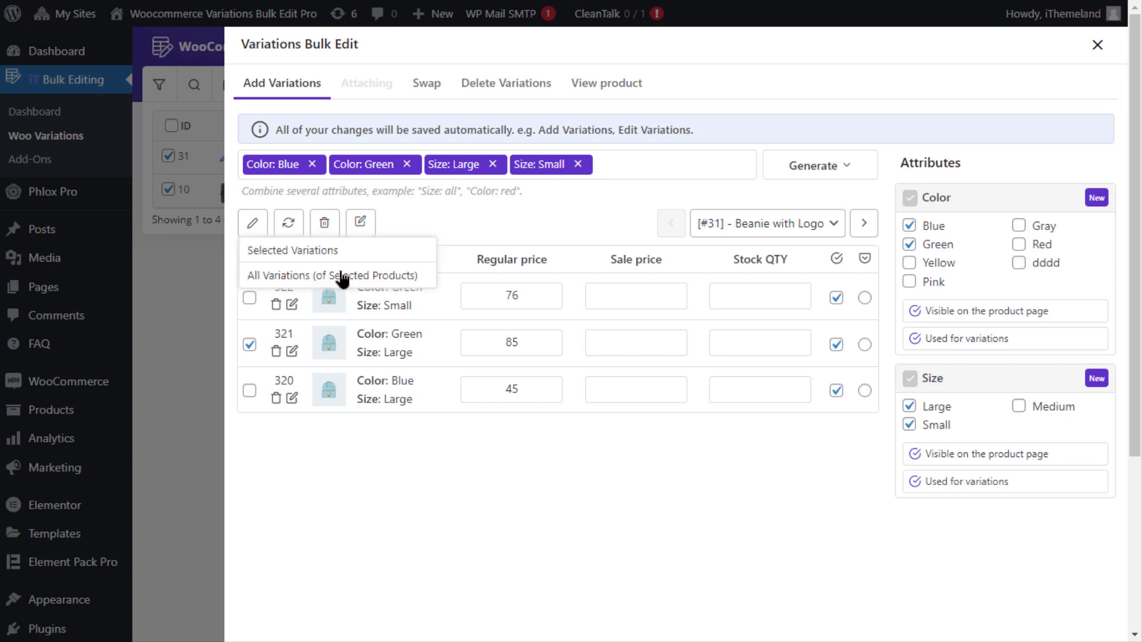